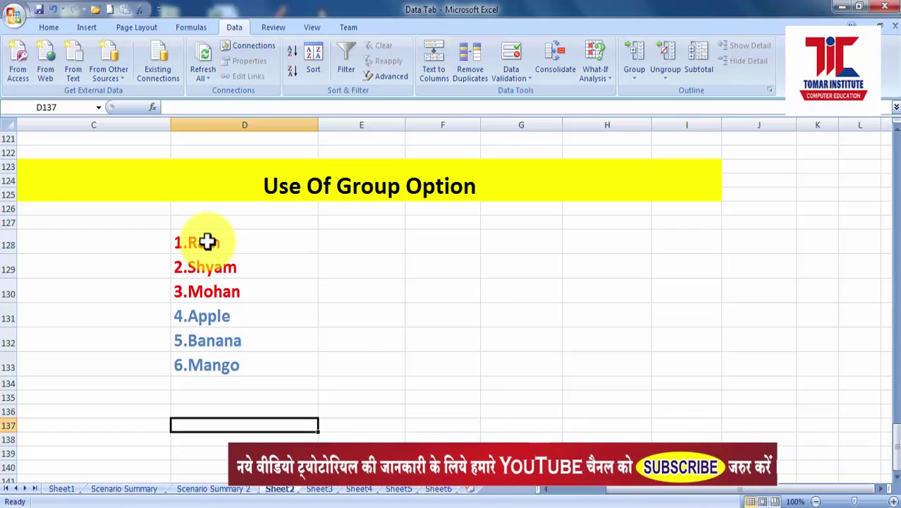
Step: Group the three red list entries in D128:D130 by rows
{"action": "left_click_drag", "start_coordinate": [207, 242], "coordinate": [207, 282]}
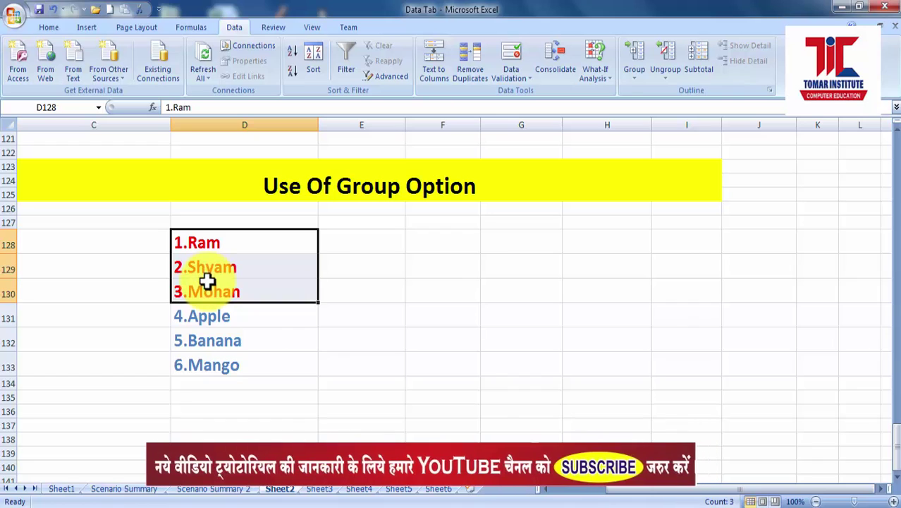
{"action": "left_click", "coordinate": [644, 89]}
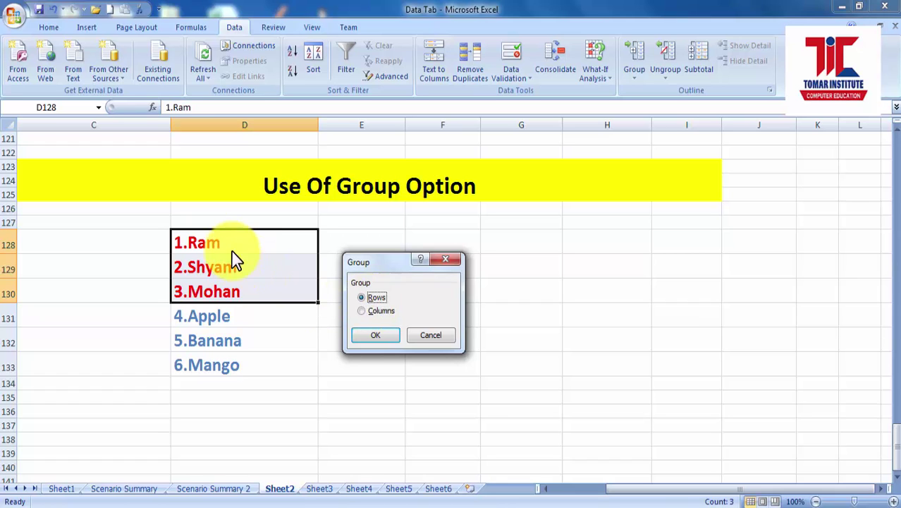
{"action": "left_click", "coordinate": [387, 335]}
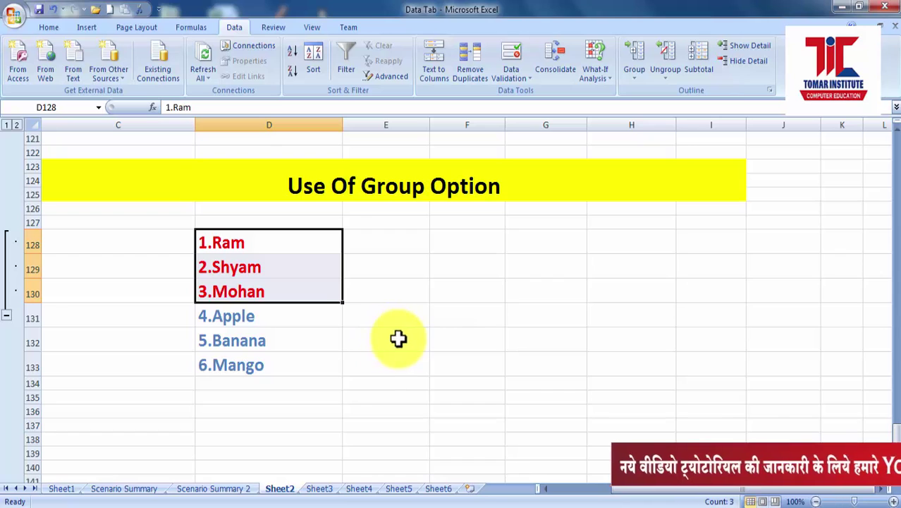
Step: Collapse and expand the group of rows 128 to 130 twice to check how it hides the entries
{"action": "left_click", "coordinate": [8, 318]}
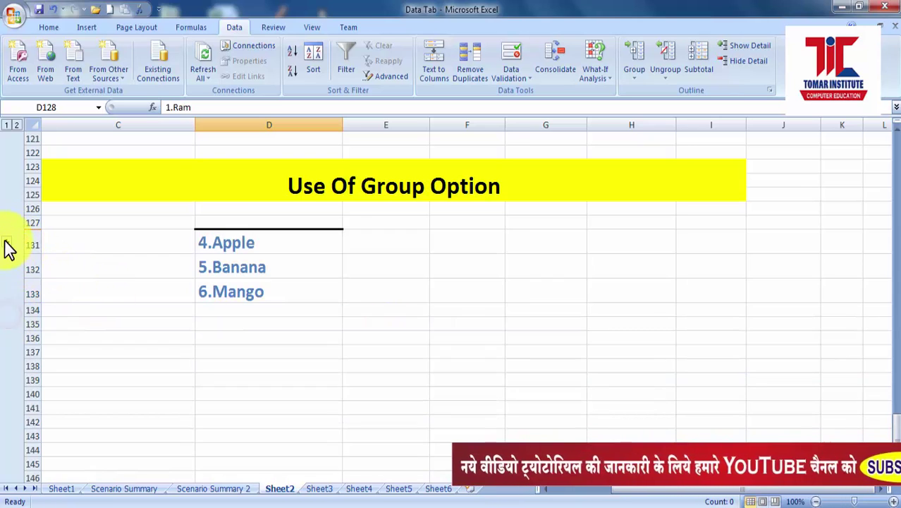
{"action": "left_click", "coordinate": [6, 240]}
{"action": "left_click", "coordinate": [7, 316]}
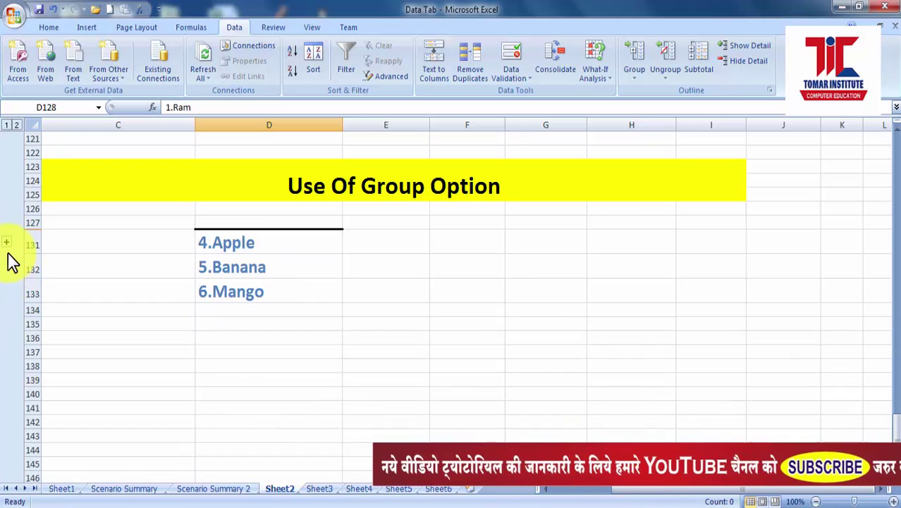
{"action": "left_click", "coordinate": [7, 242]}
Step: Group the three fruit entries in D131:D133 by rows, directly below the first group
{"action": "left_click_drag", "start_coordinate": [221, 317], "coordinate": [233, 364]}
{"action": "left_click", "coordinate": [635, 77]}
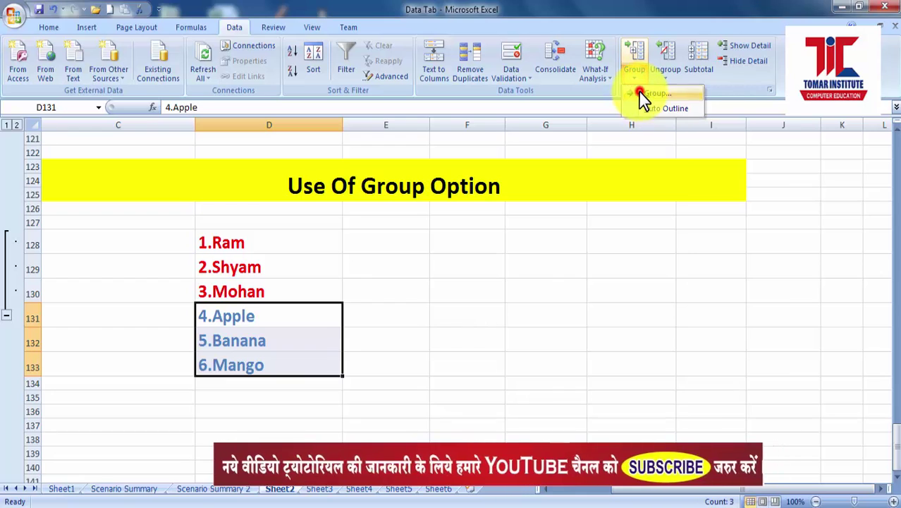
{"action": "left_click", "coordinate": [638, 95]}
{"action": "left_click", "coordinate": [375, 336]}
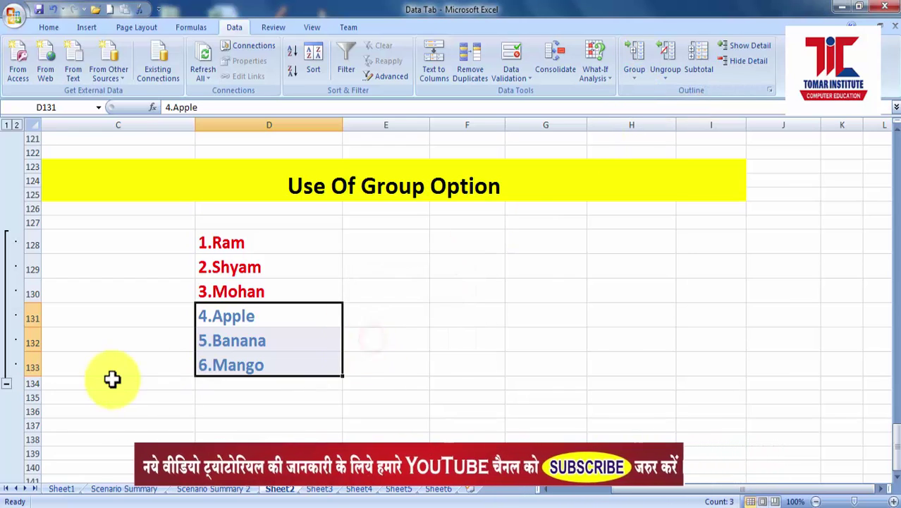
Step: Collapse and expand the outline of rows 128 to 133 repeatedly to examine how both lists behave together
{"action": "left_click", "coordinate": [5, 382]}
{"action": "left_click", "coordinate": [7, 238]}
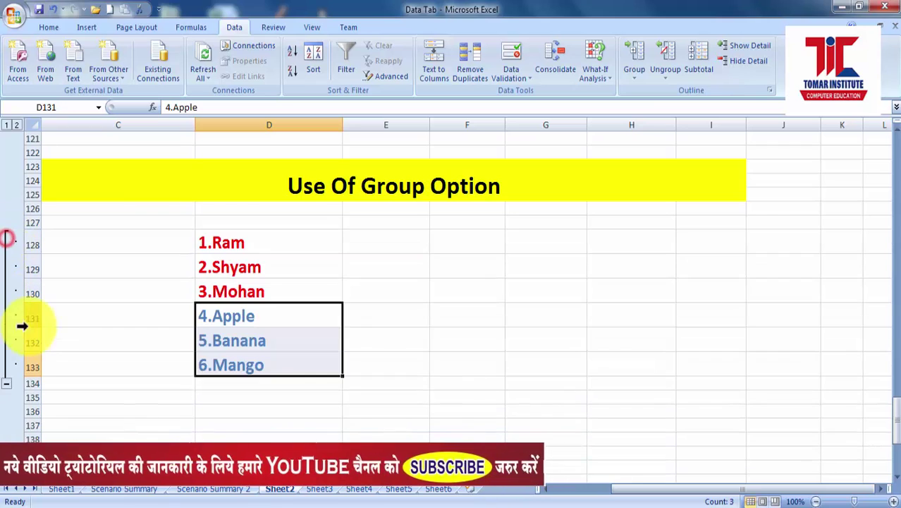
{"action": "left_click", "coordinate": [8, 382]}
{"action": "left_click", "coordinate": [6, 238]}
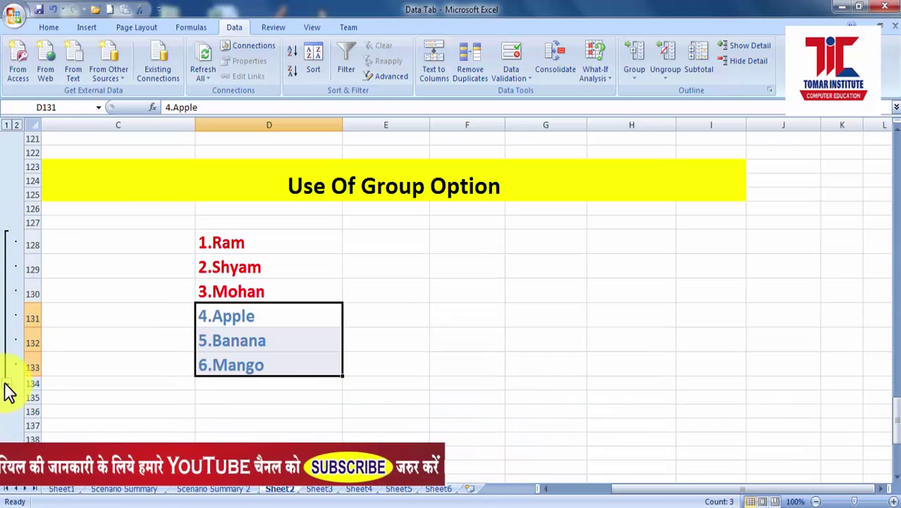
{"action": "left_click", "coordinate": [7, 383]}
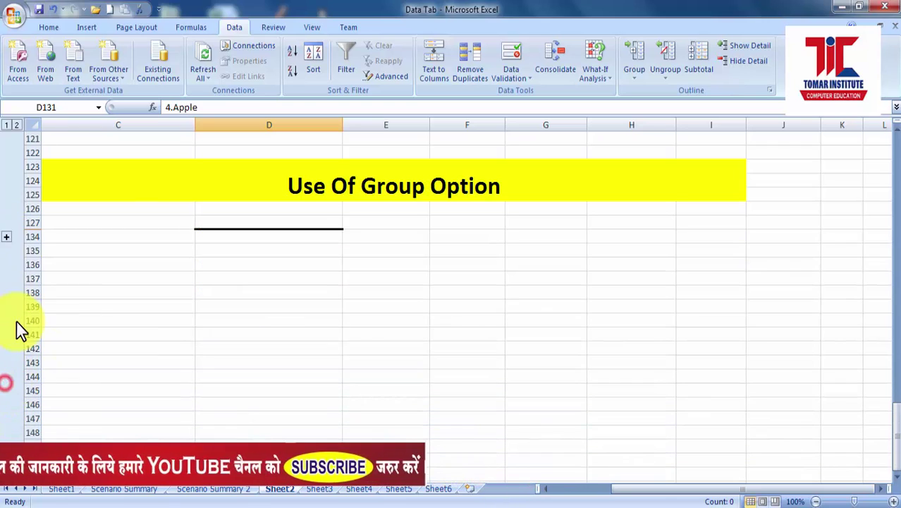
{"action": "left_click", "coordinate": [6, 238]}
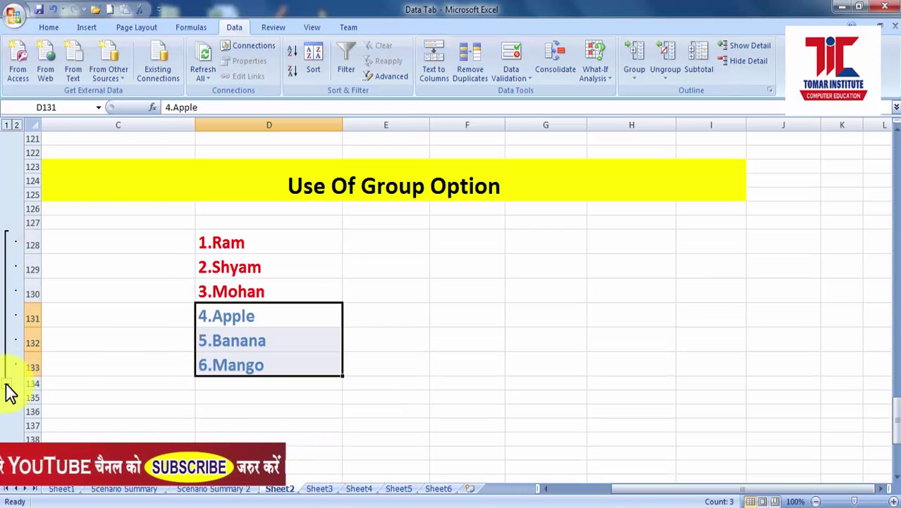
{"action": "left_click", "coordinate": [7, 383]}
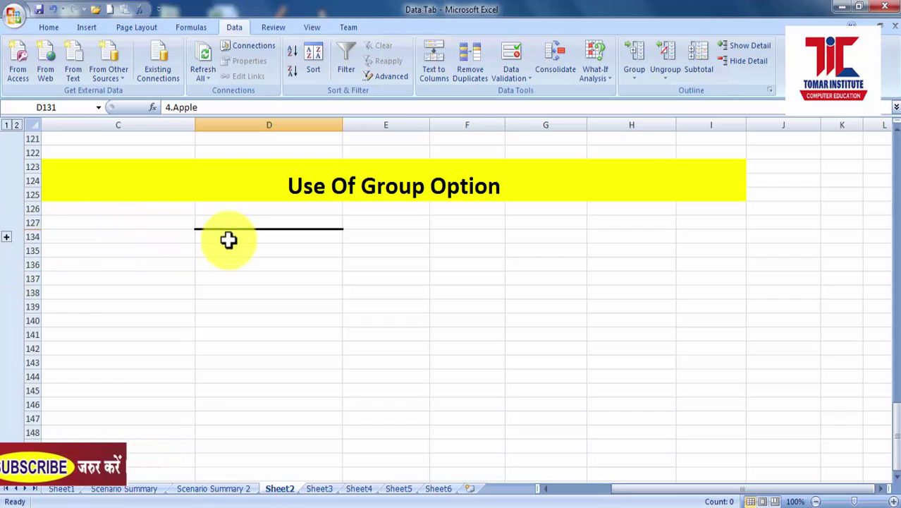
{"action": "left_click", "coordinate": [7, 237]}
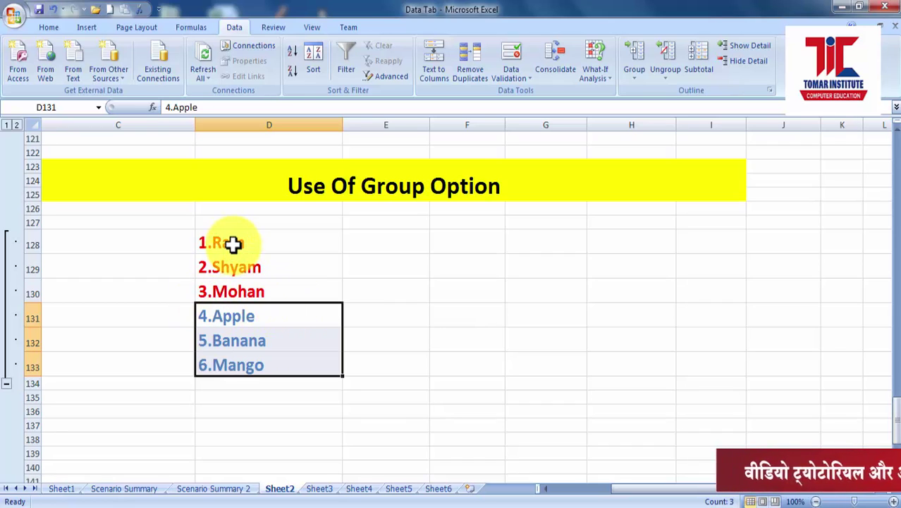
Step: Ungroup the whole list in D128:D133 by rows
{"action": "left_click_drag", "start_coordinate": [232, 243], "coordinate": [235, 360]}
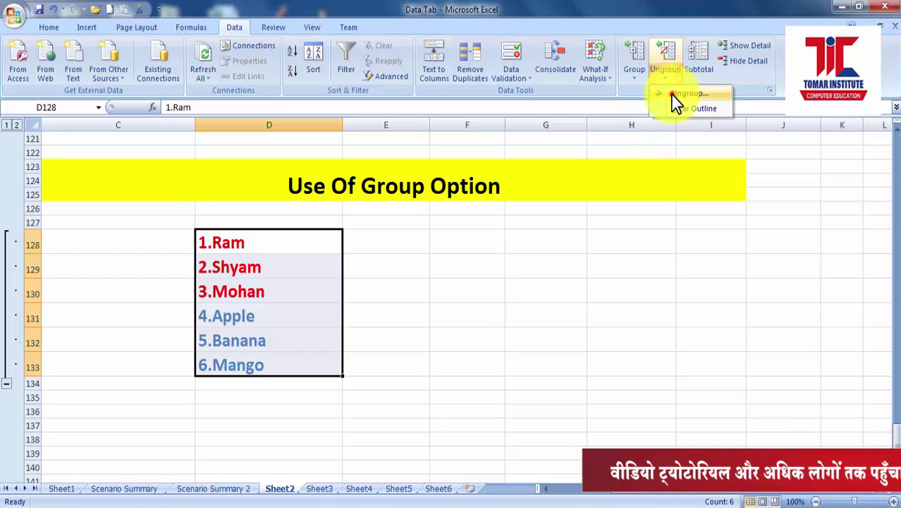
{"action": "left_click", "coordinate": [673, 96]}
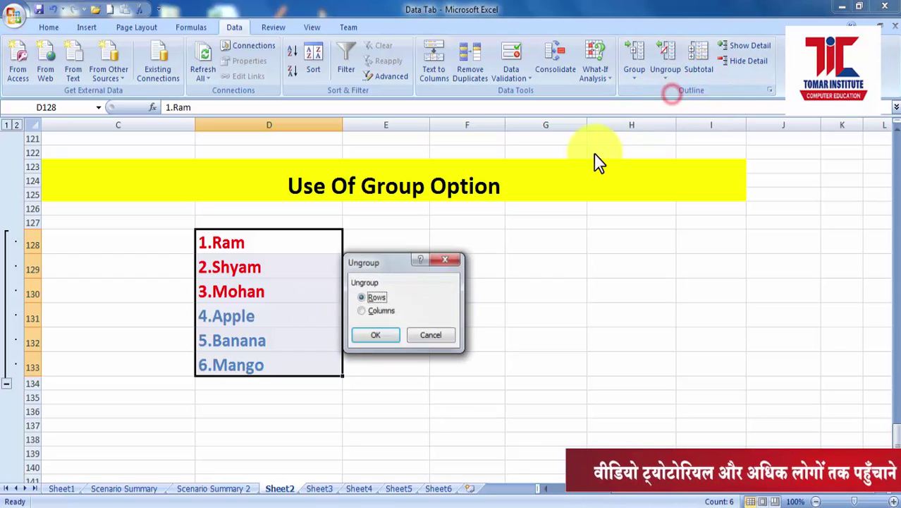
{"action": "left_click", "coordinate": [367, 336]}
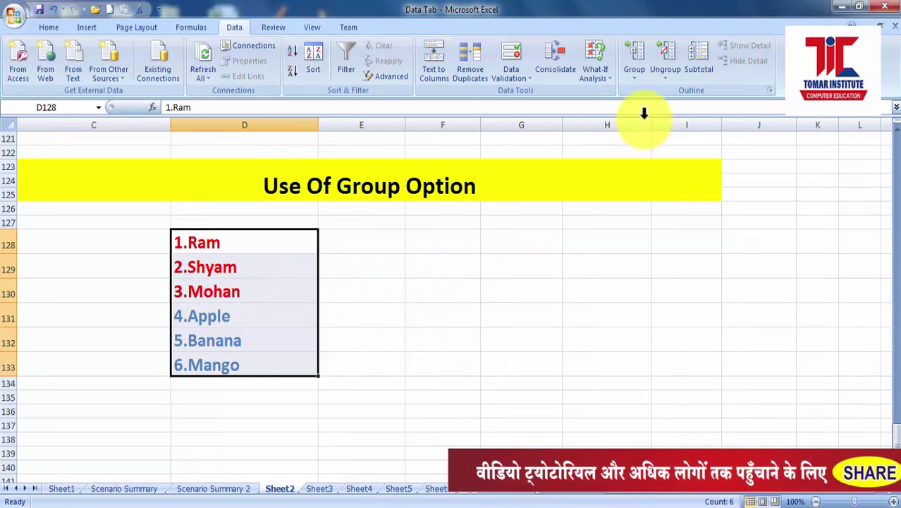
{"action": "left_click", "coordinate": [638, 77]}
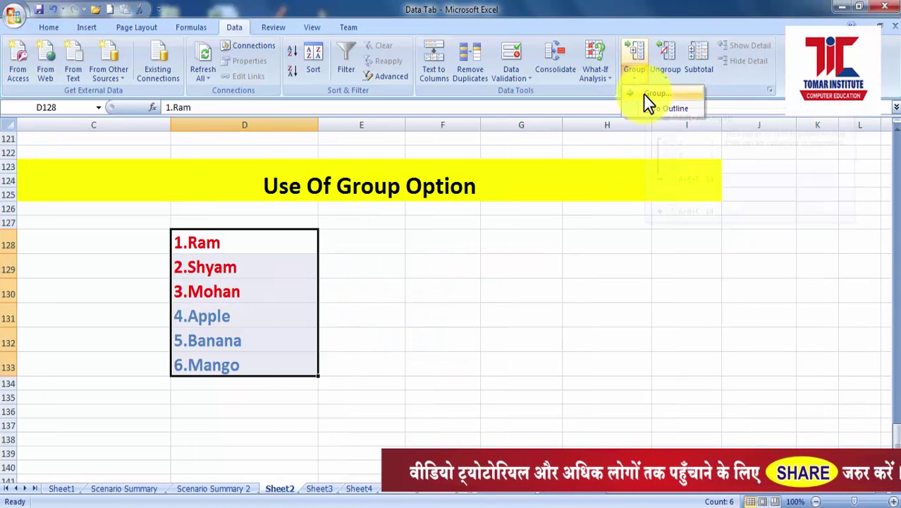
{"action": "left_click", "coordinate": [673, 76]}
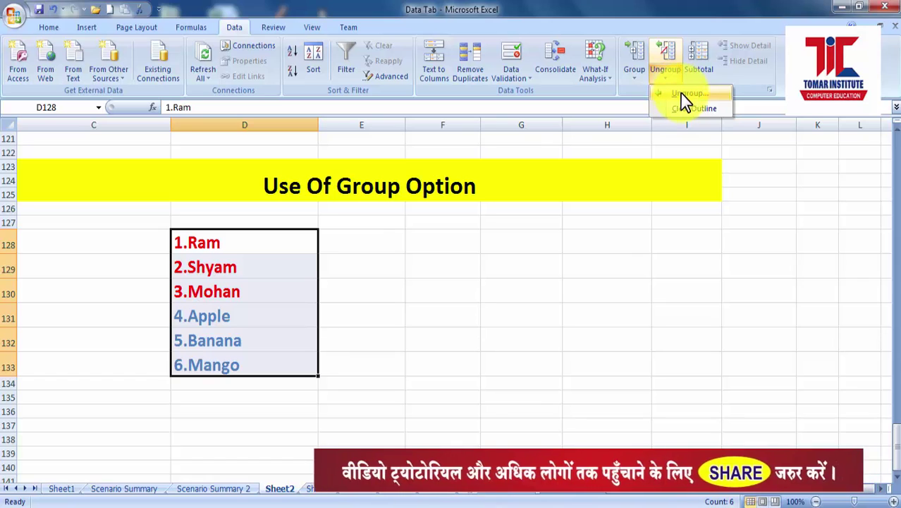
{"action": "left_click", "coordinate": [220, 322]}
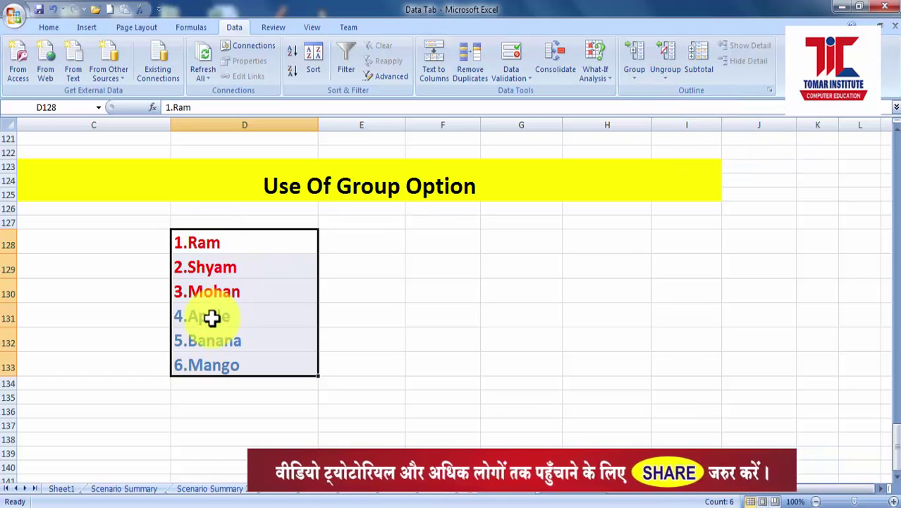
Step: Insert a blank cell at D131 above 4.Apple, moving the fruit entries down one row
{"action": "left_click", "coordinate": [207, 318]}
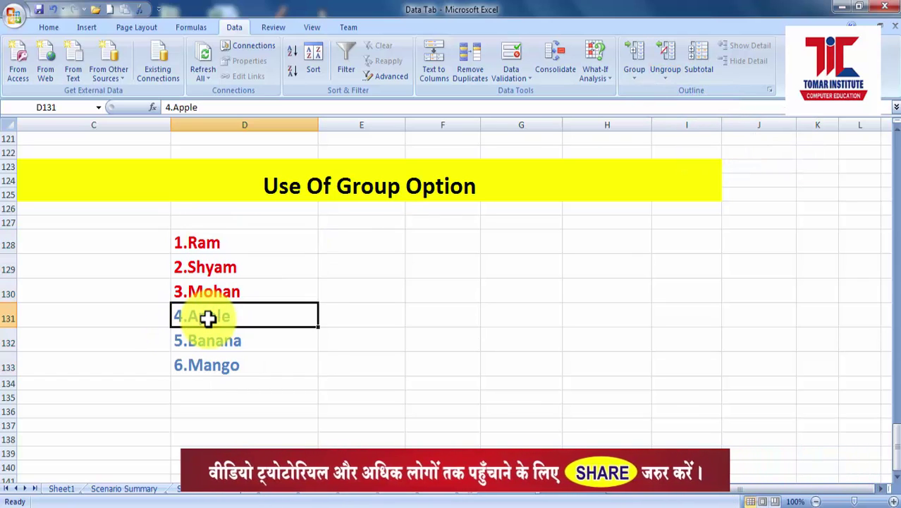
{"action": "right_click", "coordinate": [207, 318]}
{"action": "left_click", "coordinate": [239, 169]}
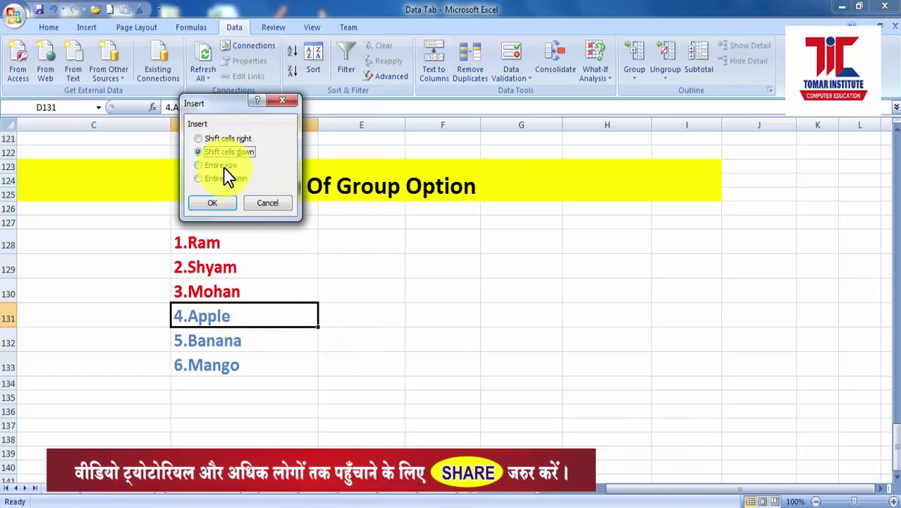
{"action": "left_click", "coordinate": [215, 202]}
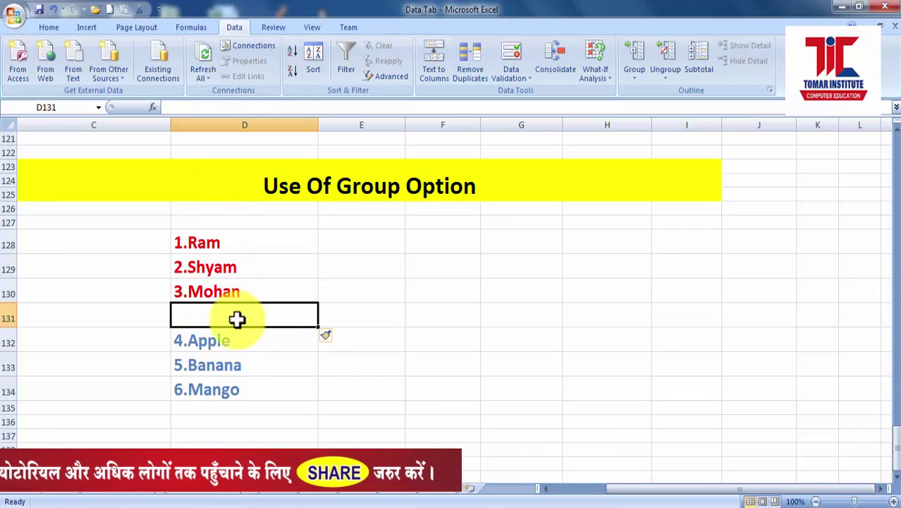
Step: Group D128:D130 and D132:D134 by rows as two separate groups
{"action": "left_click_drag", "start_coordinate": [201, 237], "coordinate": [204, 286]}
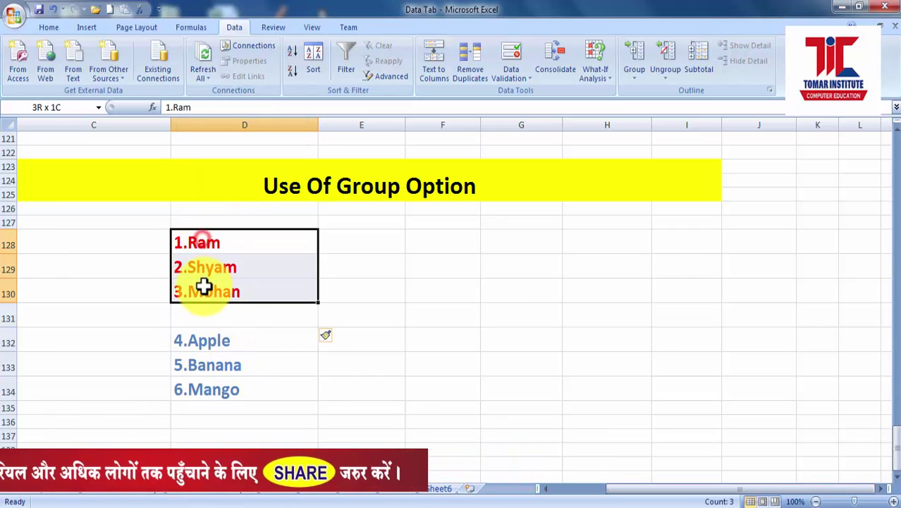
{"action": "left_click", "coordinate": [644, 93]}
{"action": "left_click", "coordinate": [382, 337]}
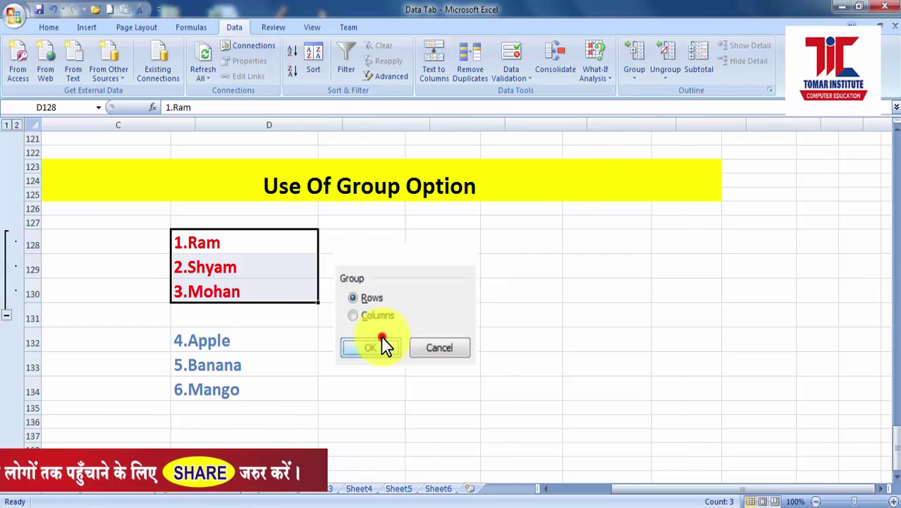
{"action": "left_click_drag", "start_coordinate": [232, 336], "coordinate": [232, 390]}
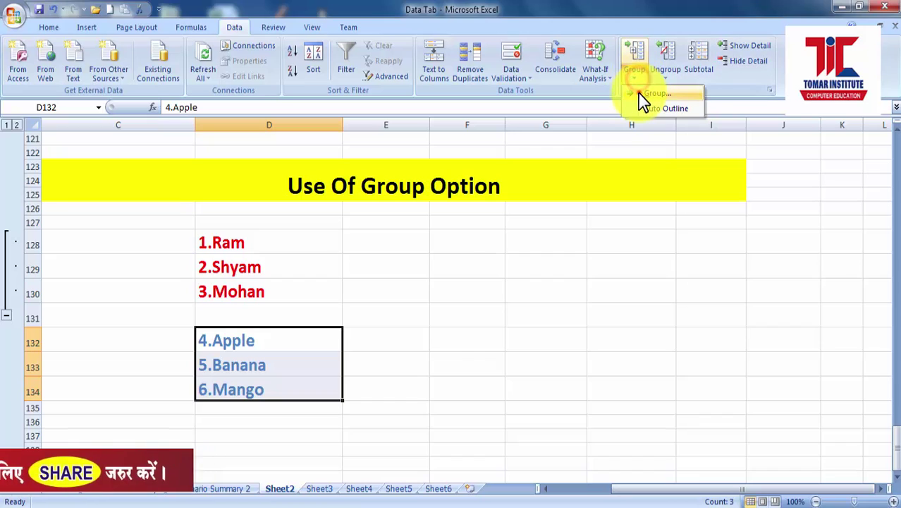
{"action": "left_click", "coordinate": [649, 94]}
{"action": "left_click", "coordinate": [381, 340]}
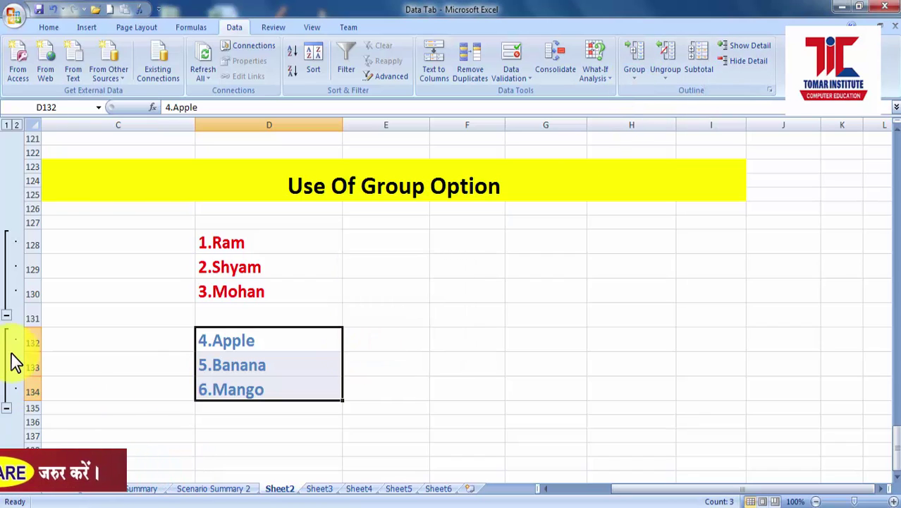
Step: Collapse both row groups and expand each of them again to check that they work independently
{"action": "left_click", "coordinate": [6, 317]}
{"action": "left_click", "coordinate": [7, 335]}
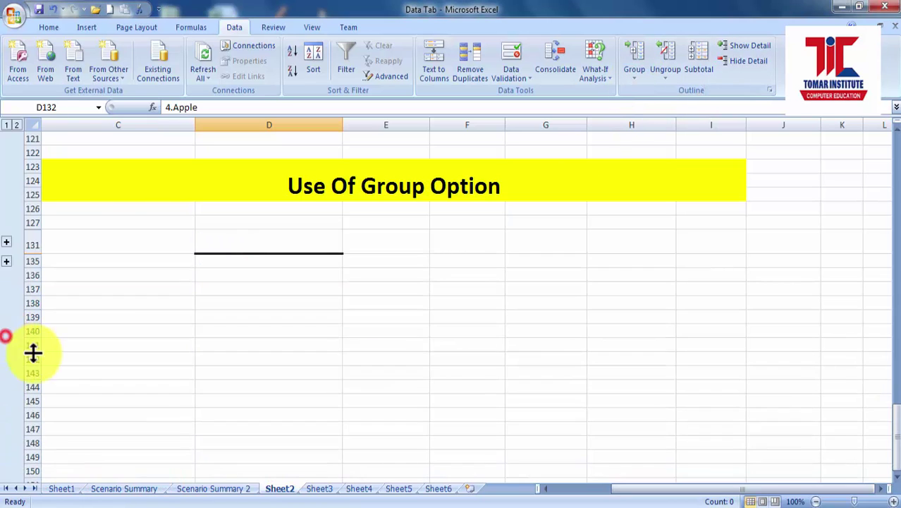
{"action": "left_click", "coordinate": [7, 261]}
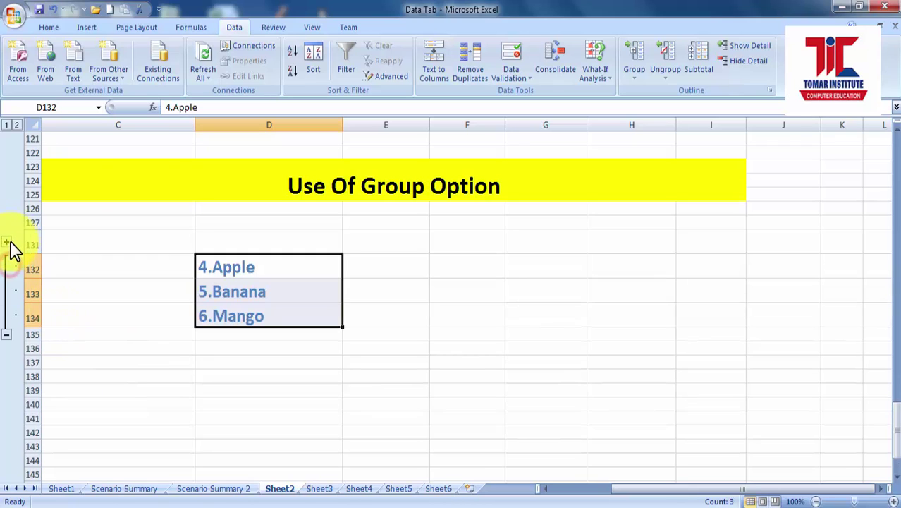
{"action": "left_click", "coordinate": [7, 243]}
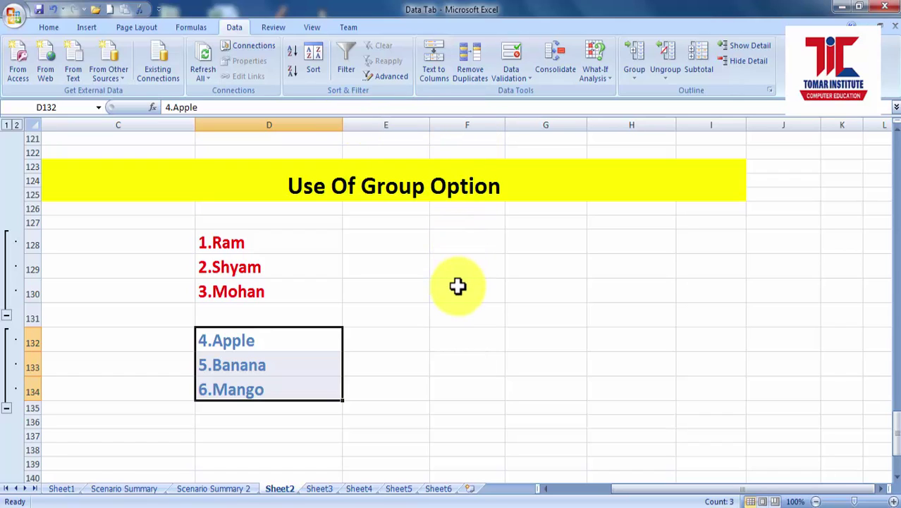
Step: Ungroup the rows of D128:D130 and of D132:D134
{"action": "left_click_drag", "start_coordinate": [249, 243], "coordinate": [252, 284]}
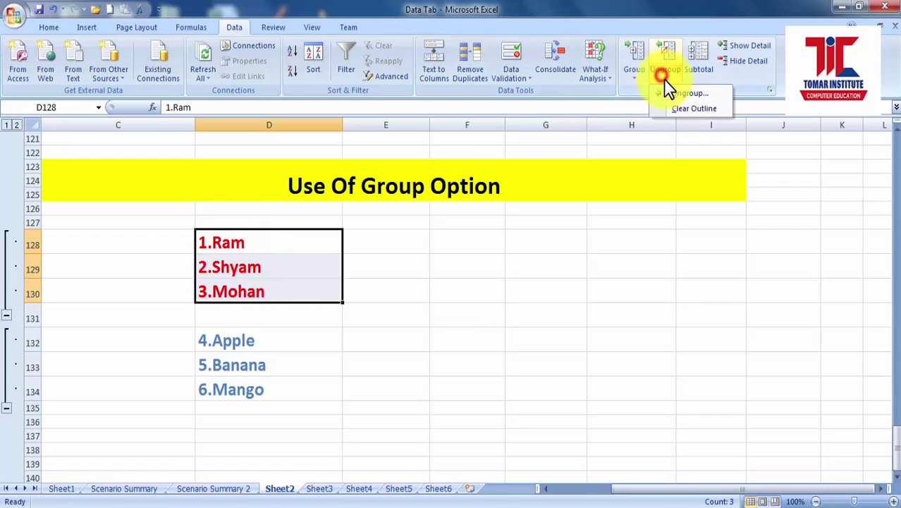
{"action": "left_click", "coordinate": [687, 94]}
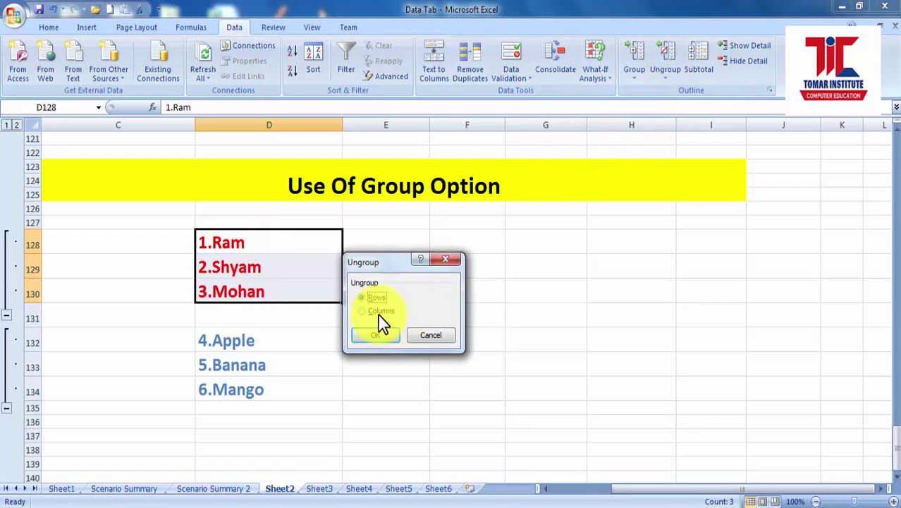
{"action": "left_click", "coordinate": [376, 336]}
{"action": "left_click_drag", "start_coordinate": [248, 342], "coordinate": [248, 392]}
{"action": "left_click", "coordinate": [665, 79]}
{"action": "left_click", "coordinate": [673, 96]}
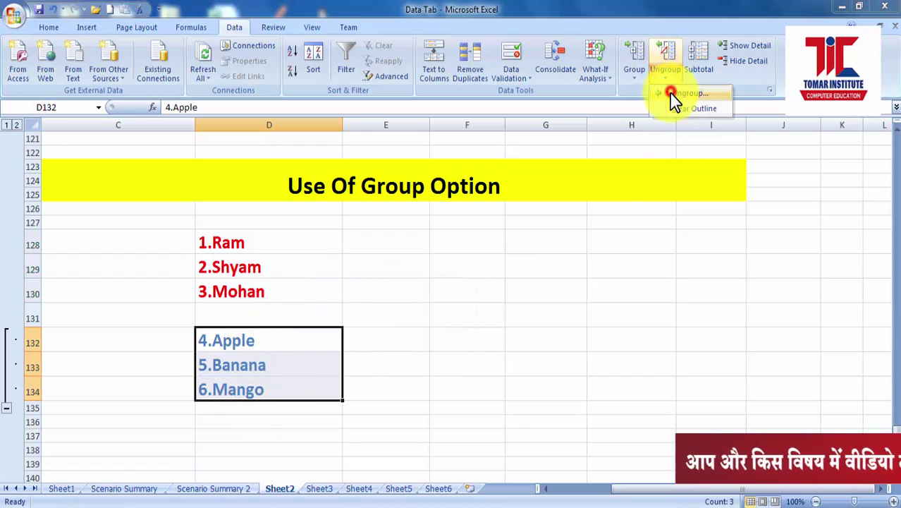
{"action": "left_click", "coordinate": [376, 337]}
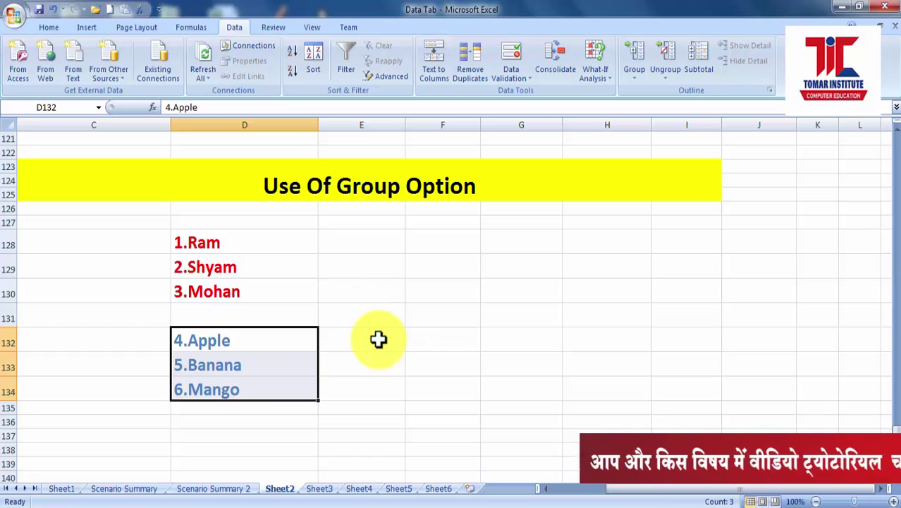
{"action": "left_click", "coordinate": [635, 81]}
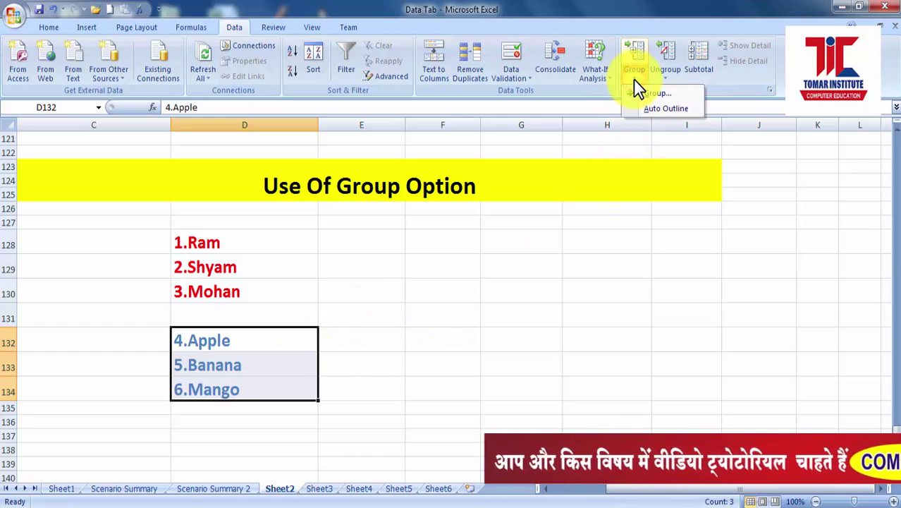
{"action": "left_click", "coordinate": [666, 82]}
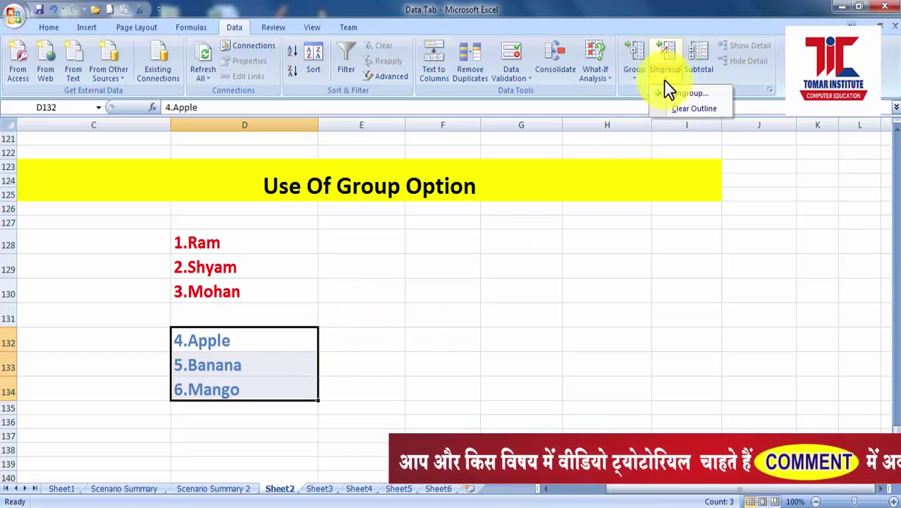
{"action": "left_click", "coordinate": [336, 366]}
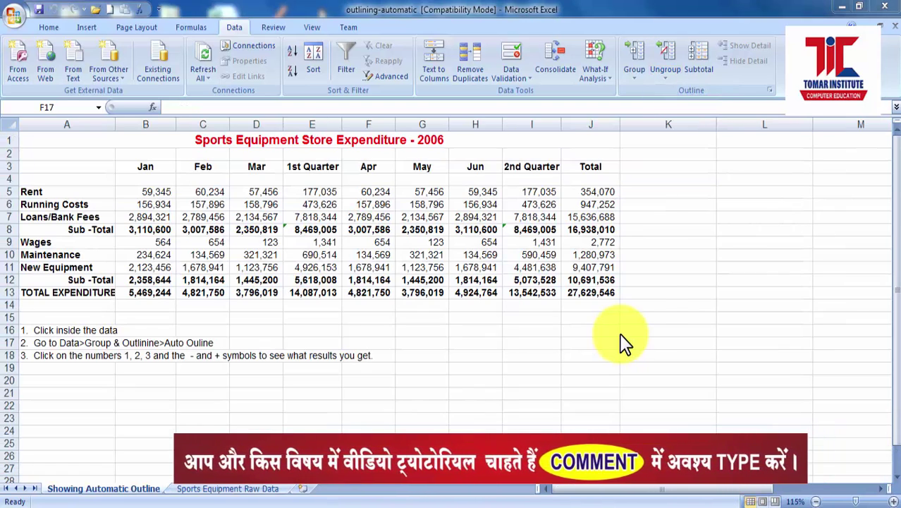
{"action": "left_click", "coordinate": [636, 81]}
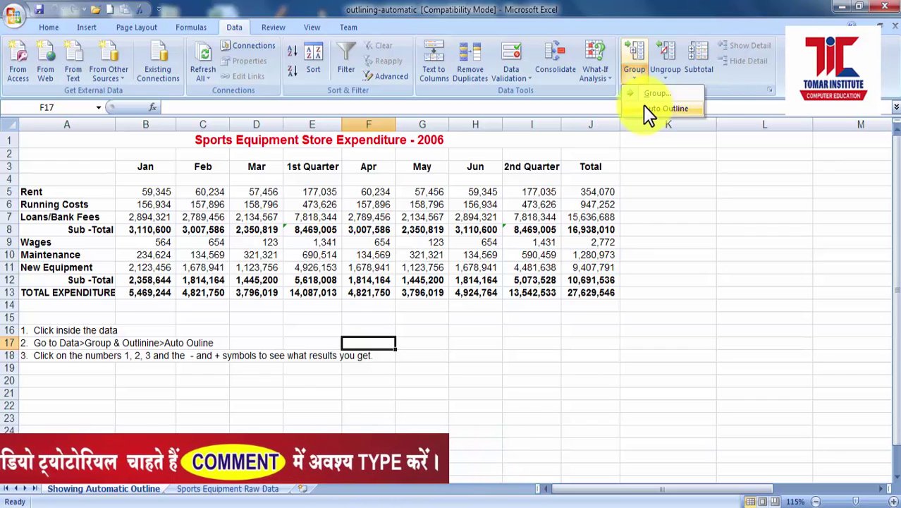
{"action": "left_click", "coordinate": [67, 185]}
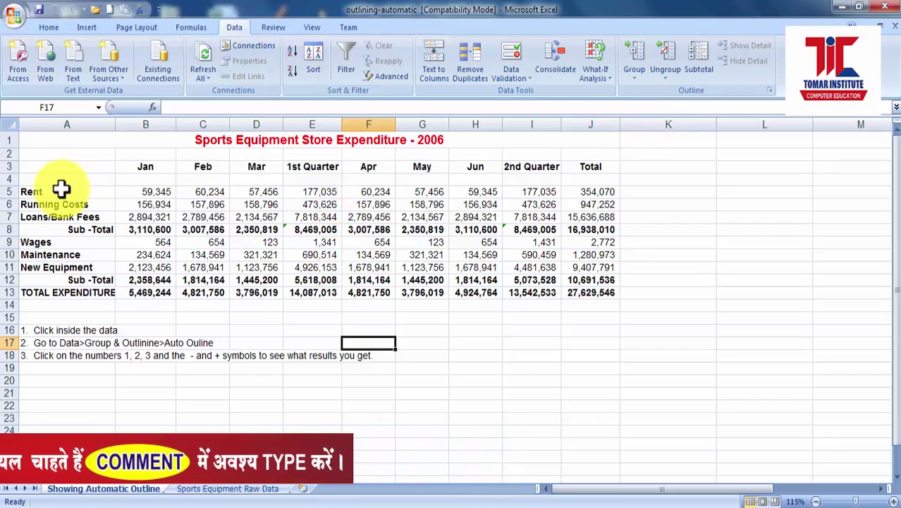
{"action": "left_click", "coordinate": [62, 192]}
{"action": "left_click_drag", "start_coordinate": [62, 194], "coordinate": [65, 216]}
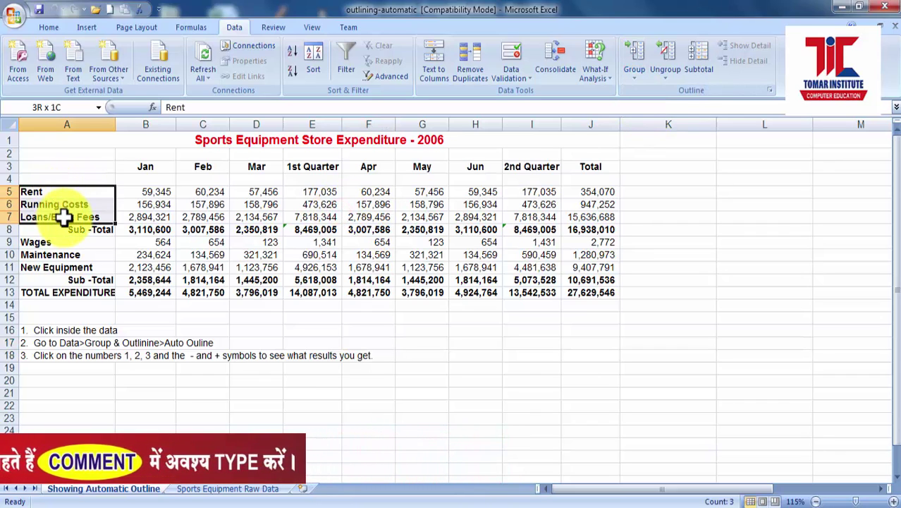
{"action": "left_click", "coordinate": [633, 79]}
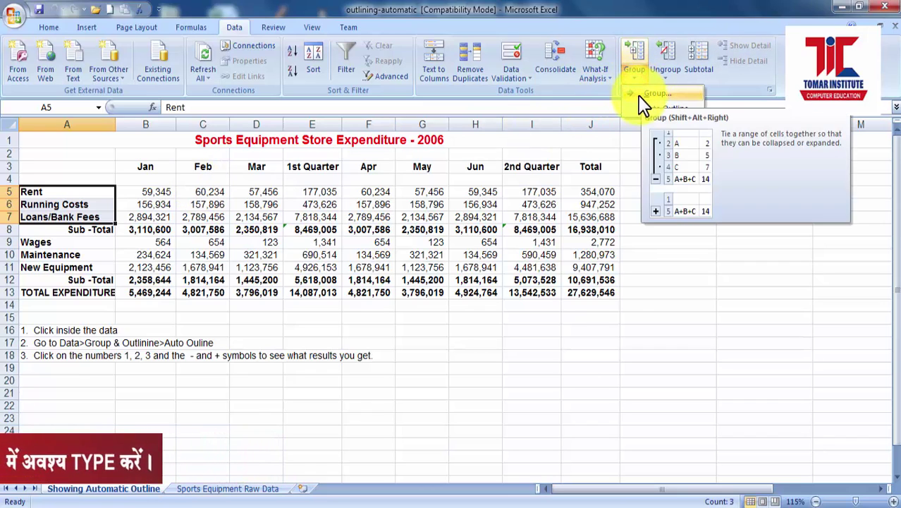
{"action": "left_click", "coordinate": [329, 279]}
Step: Widen column A to 20.43 and apply Auto Outline to the expenditure table in A1:J13
{"action": "left_click_drag", "start_coordinate": [45, 141], "coordinate": [77, 292]}
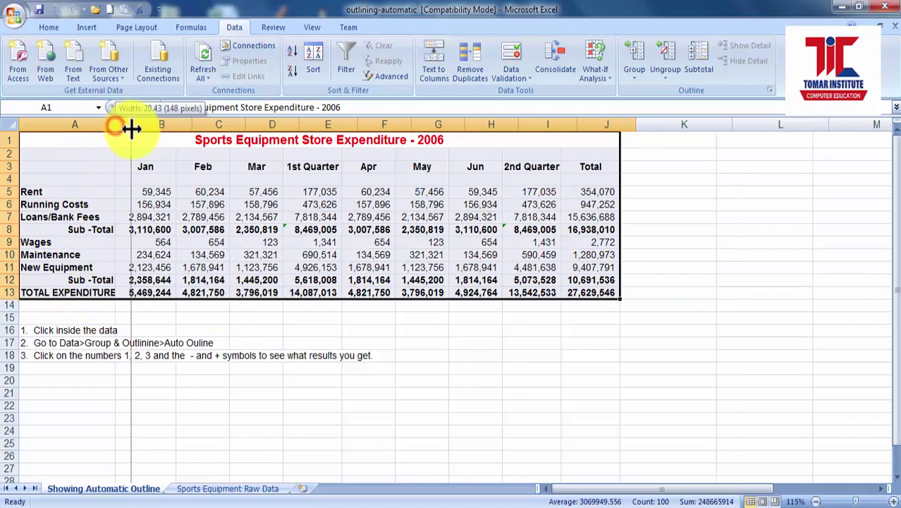
{"action": "left_click_drag", "start_coordinate": [131, 128], "coordinate": [131, 128]}
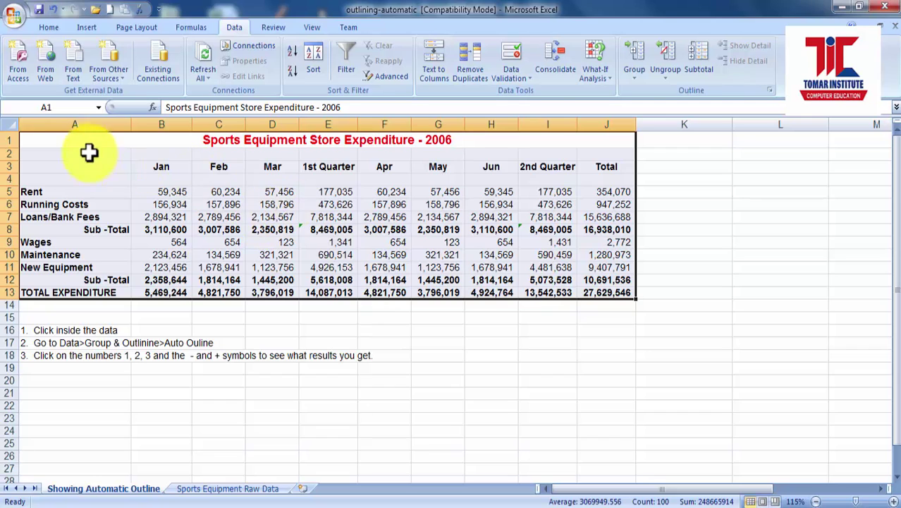
{"action": "left_click", "coordinate": [645, 79]}
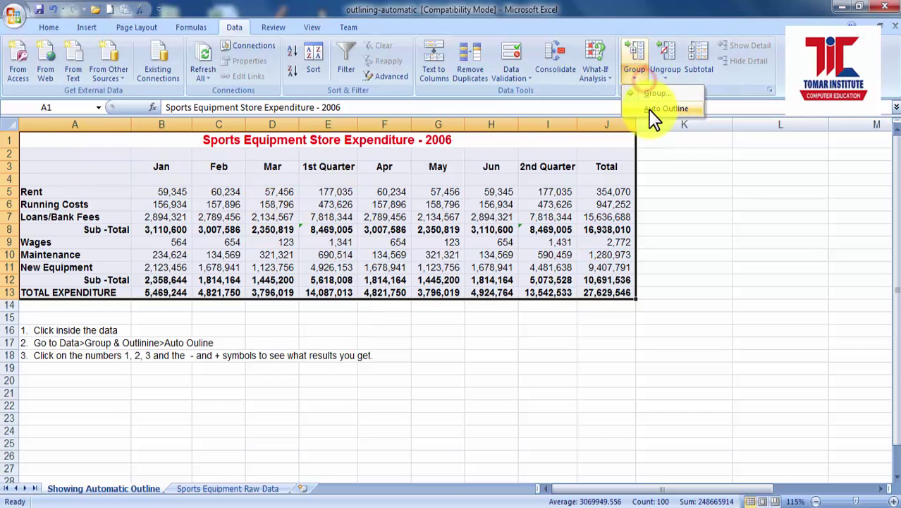
{"action": "left_click", "coordinate": [648, 110]}
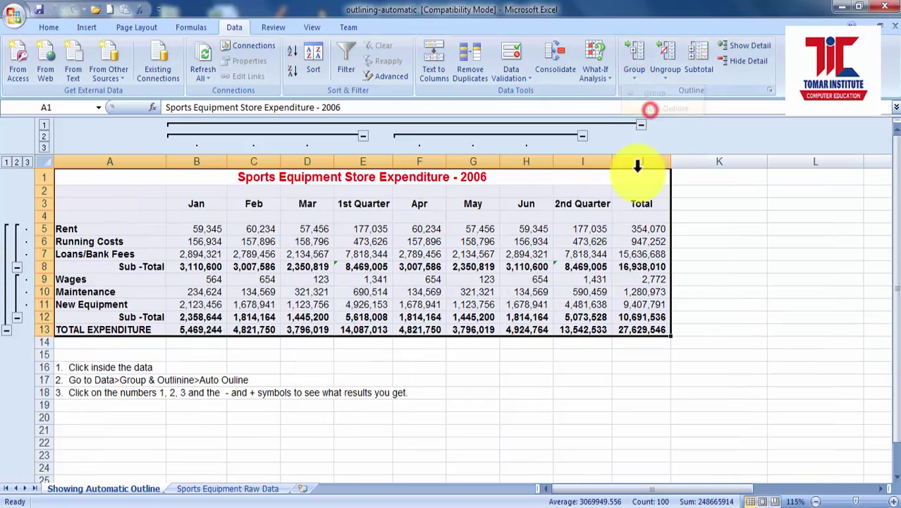
{"action": "left_click", "coordinate": [370, 354]}
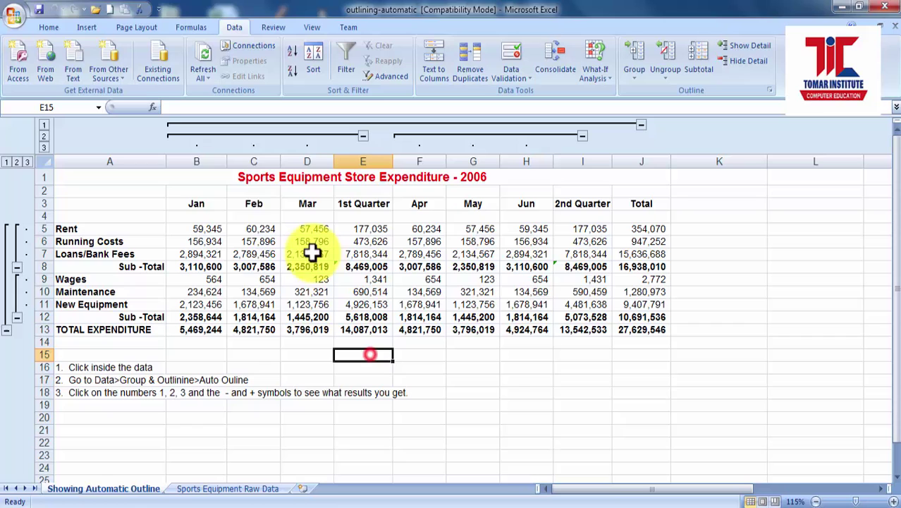
Step: Collapse the detail rows above both Sub-Total rows, and expand each of the two row groups again
{"action": "left_click", "coordinate": [16, 268]}
{"action": "left_click", "coordinate": [16, 279]}
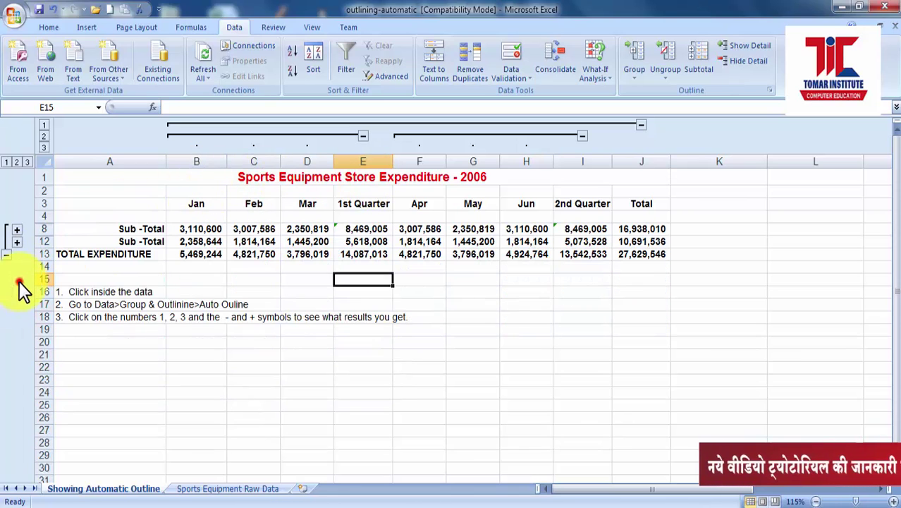
{"action": "left_click", "coordinate": [16, 230]}
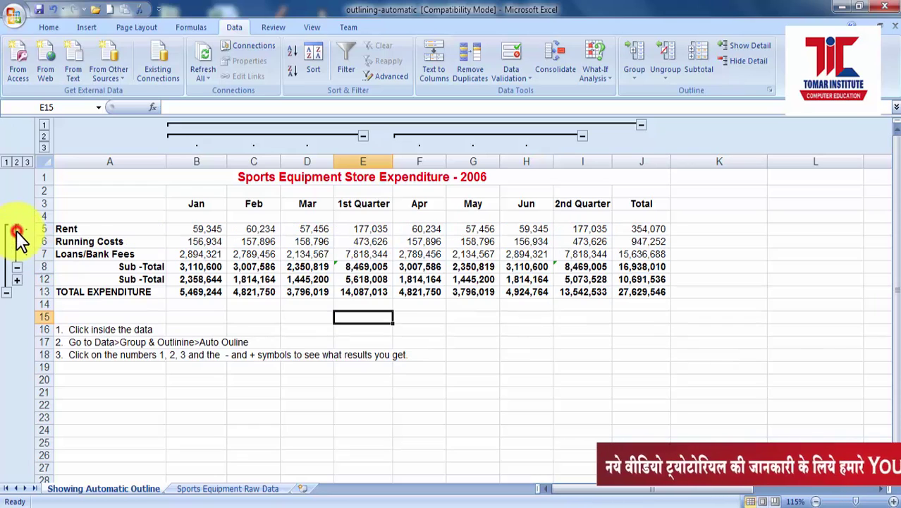
{"action": "left_click", "coordinate": [17, 280]}
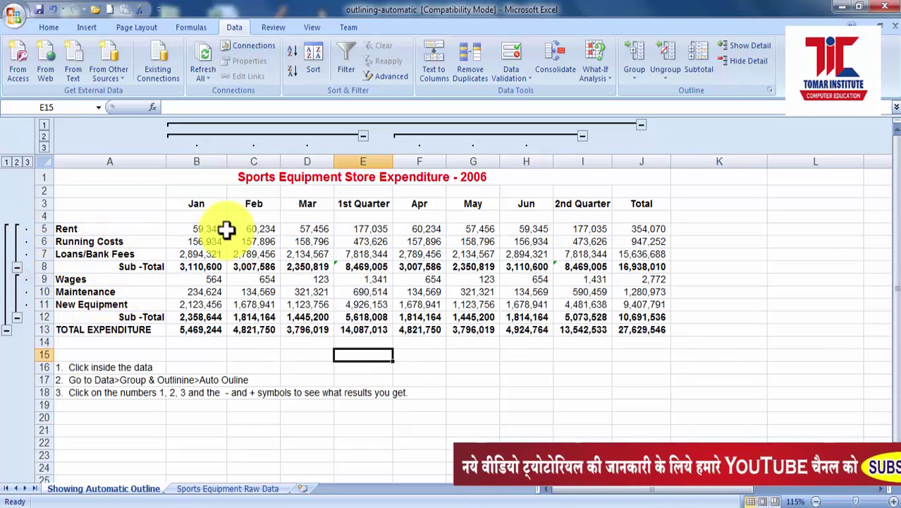
Step: Collapse and re-expand the 1st Quarter and 2nd Quarter month columns, as well as the Rent to Loans/Bank Fees rows
{"action": "left_click", "coordinate": [363, 136]}
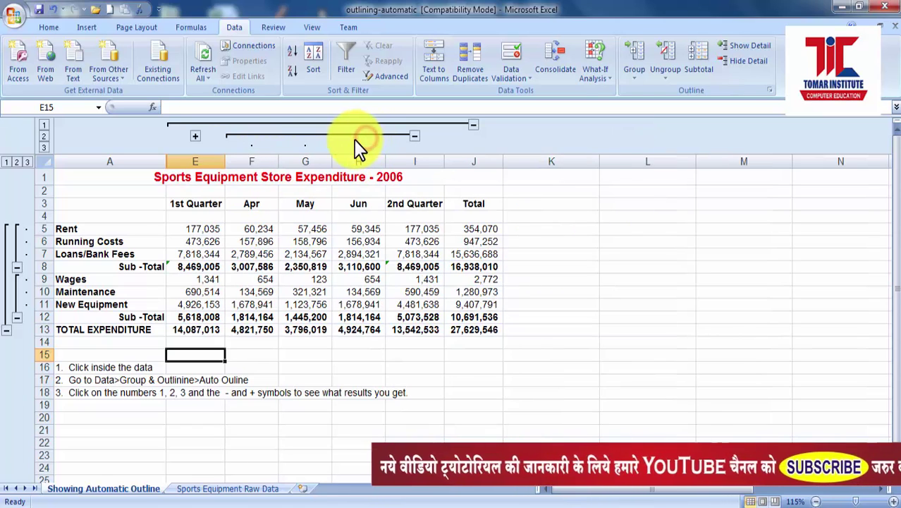
{"action": "left_click", "coordinate": [196, 136]}
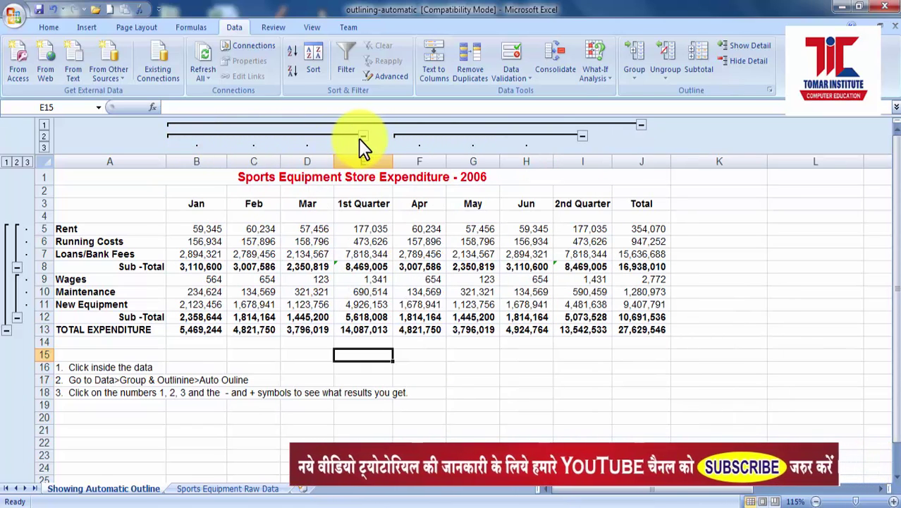
{"action": "left_click", "coordinate": [362, 136]}
{"action": "left_click", "coordinate": [196, 136]}
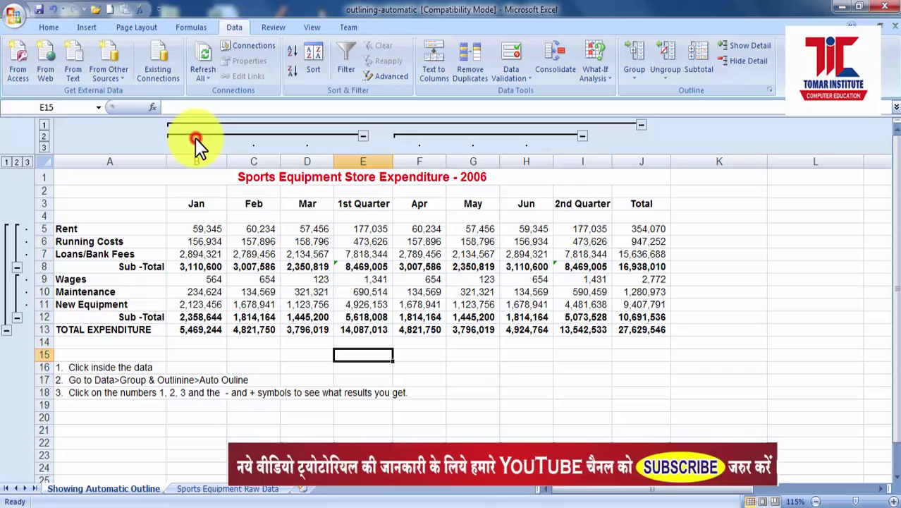
{"action": "left_click", "coordinate": [585, 136]}
{"action": "left_click", "coordinate": [421, 136]}
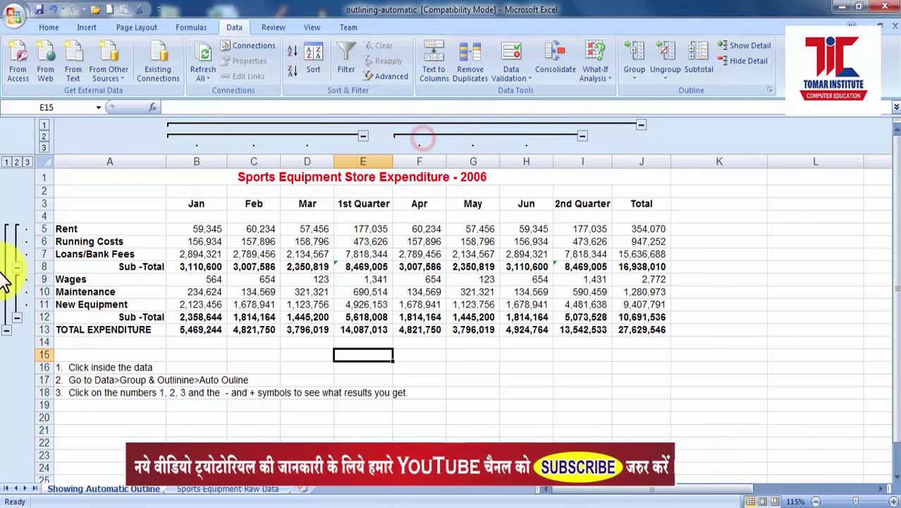
{"action": "left_click", "coordinate": [17, 267]}
{"action": "left_click", "coordinate": [16, 230]}
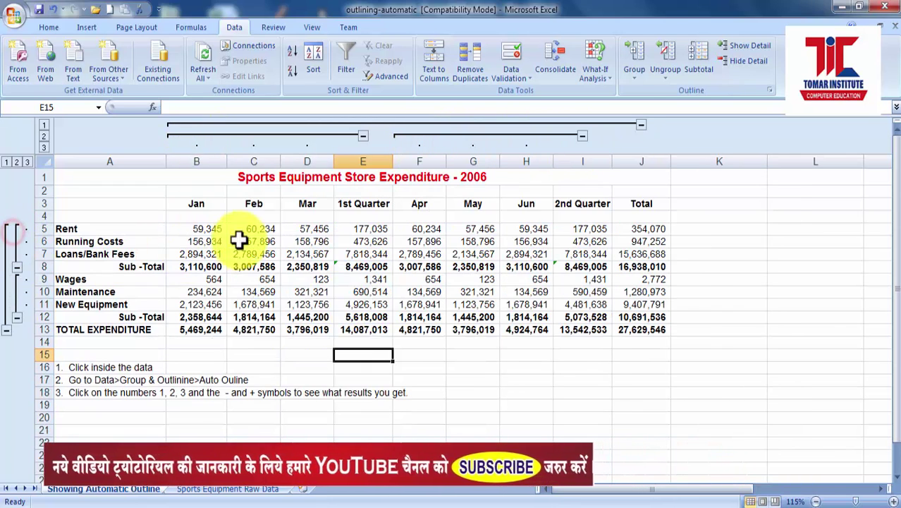
Step: Clear the outline from the whole expenditure table in A1:J13
{"action": "left_click_drag", "start_coordinate": [75, 177], "coordinate": [151, 338]}
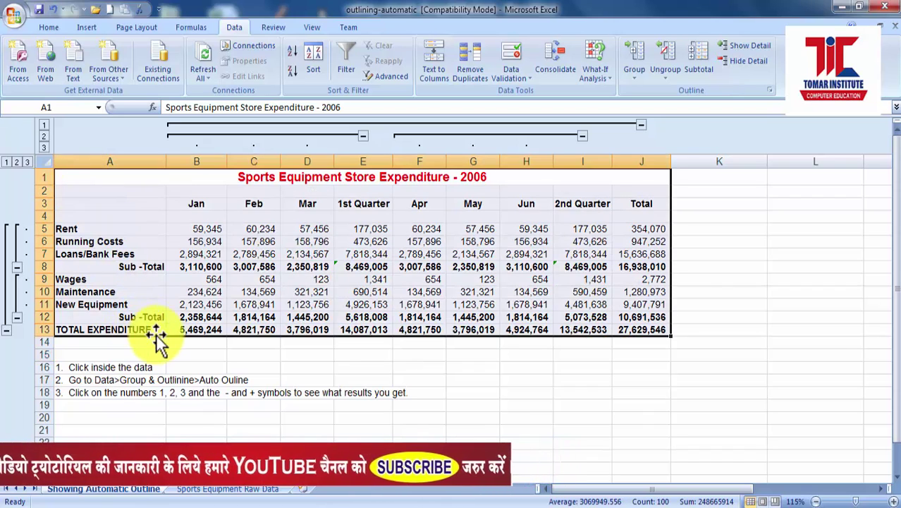
{"action": "left_click", "coordinate": [668, 77]}
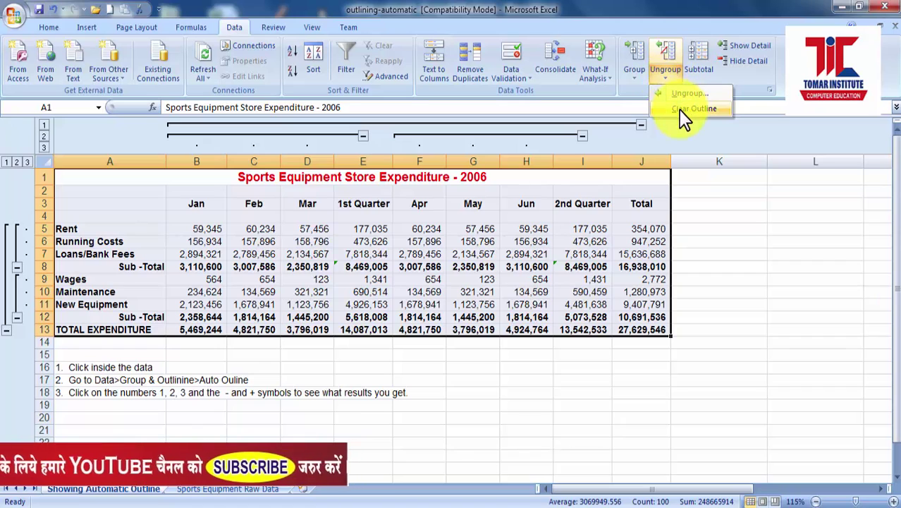
{"action": "key", "text": "Return"}
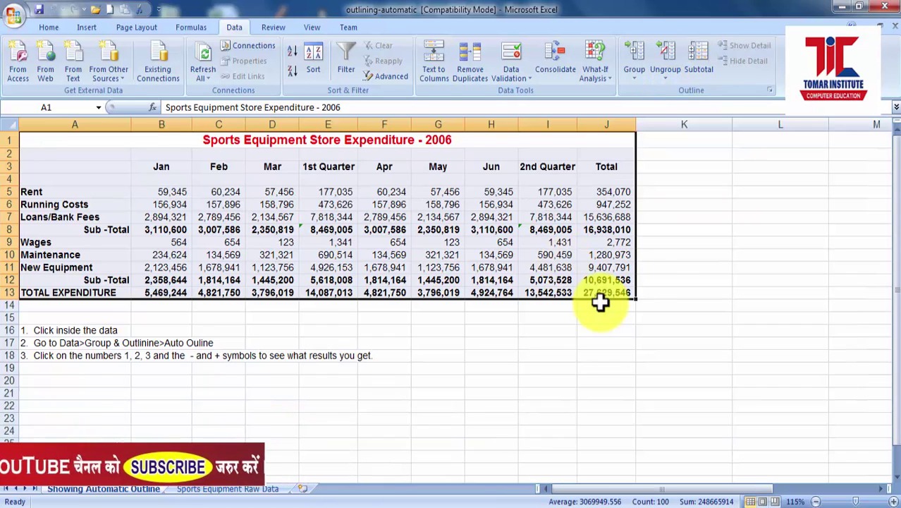
{"action": "left_click", "coordinate": [607, 303]}
{"action": "left_click", "coordinate": [643, 84]}
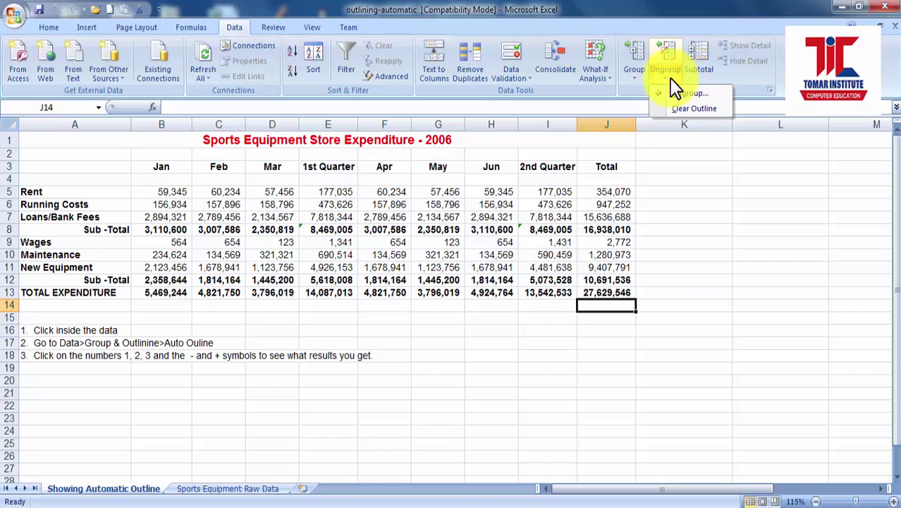
{"action": "mouse_move", "coordinate": [642, 78]}
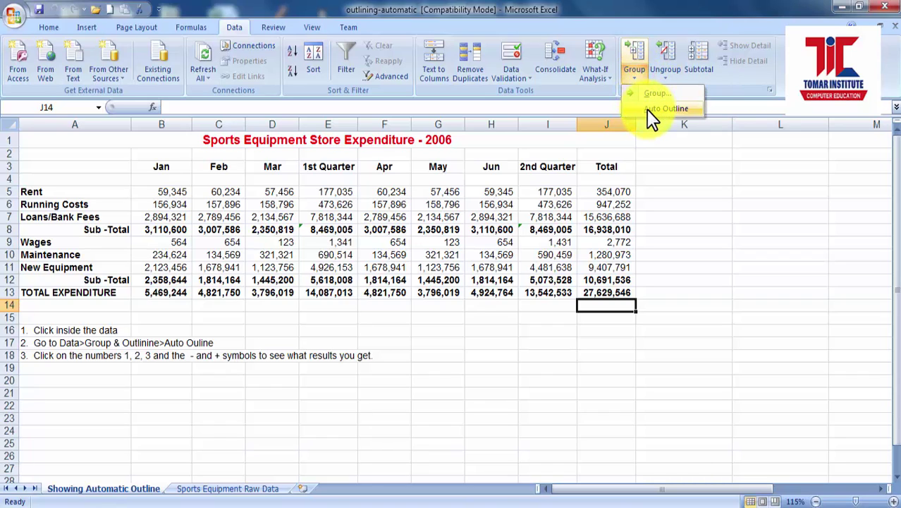